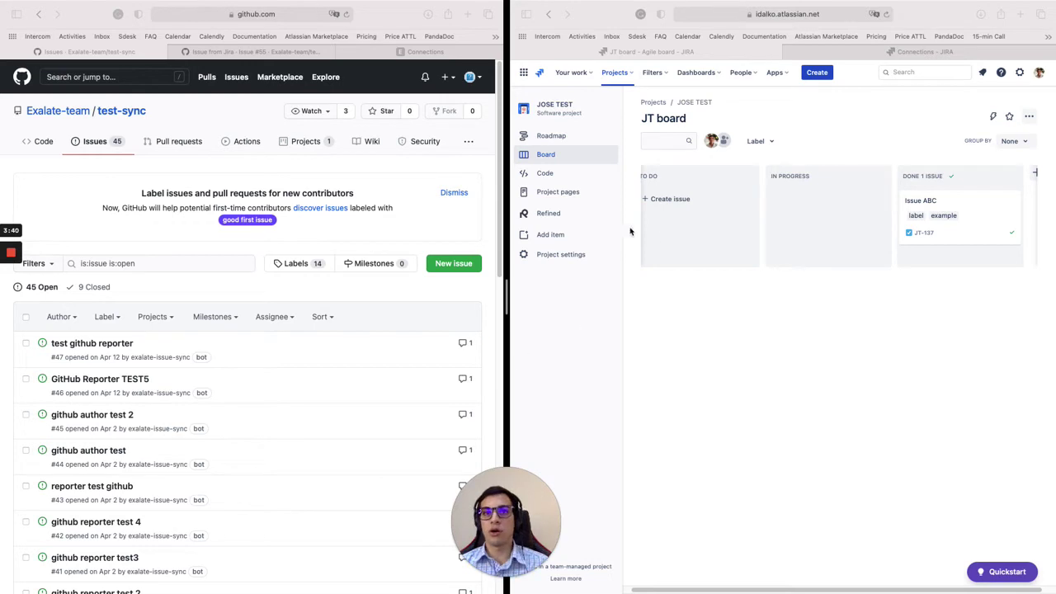
Create a Jira task 'Issue from Jira' with description 'Description Test' and new label 'blabla'
{"action": "left_click", "coordinate": [670, 200]}
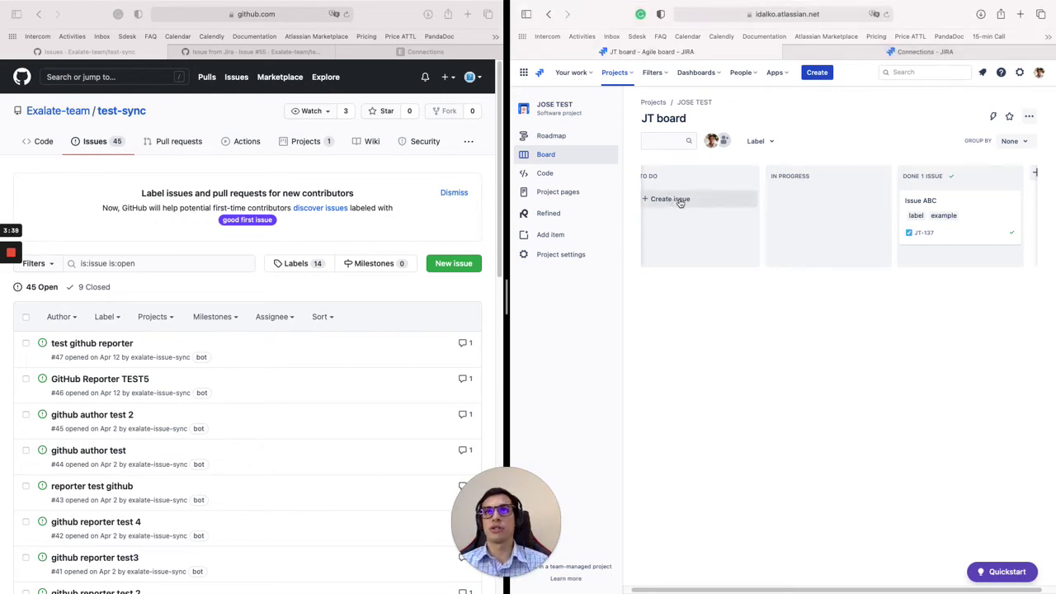
{"action": "left_click", "coordinate": [817, 72]}
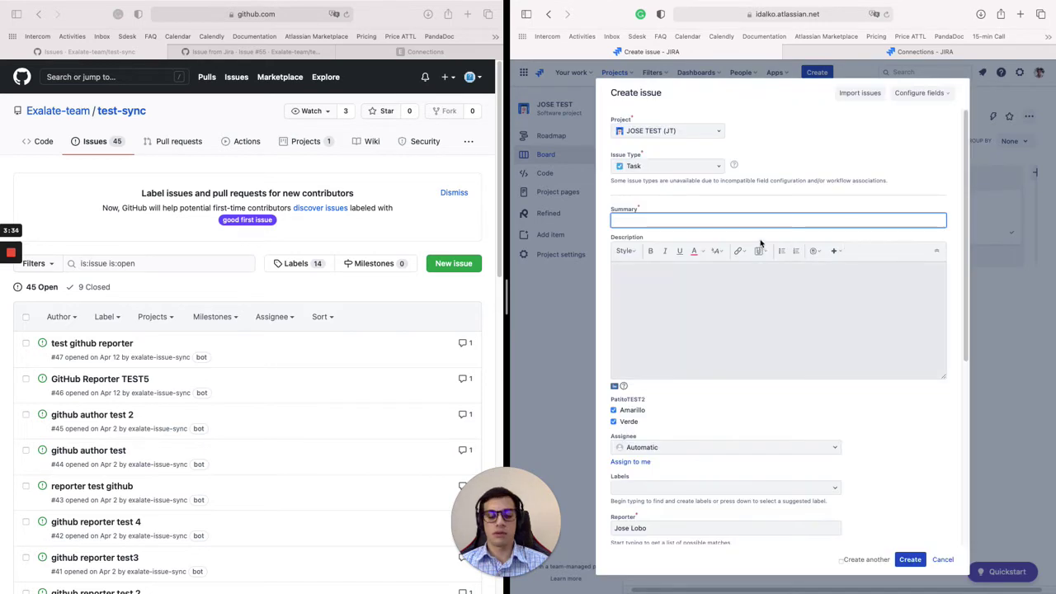
{"action": "type", "text": "Issue from Jira"}
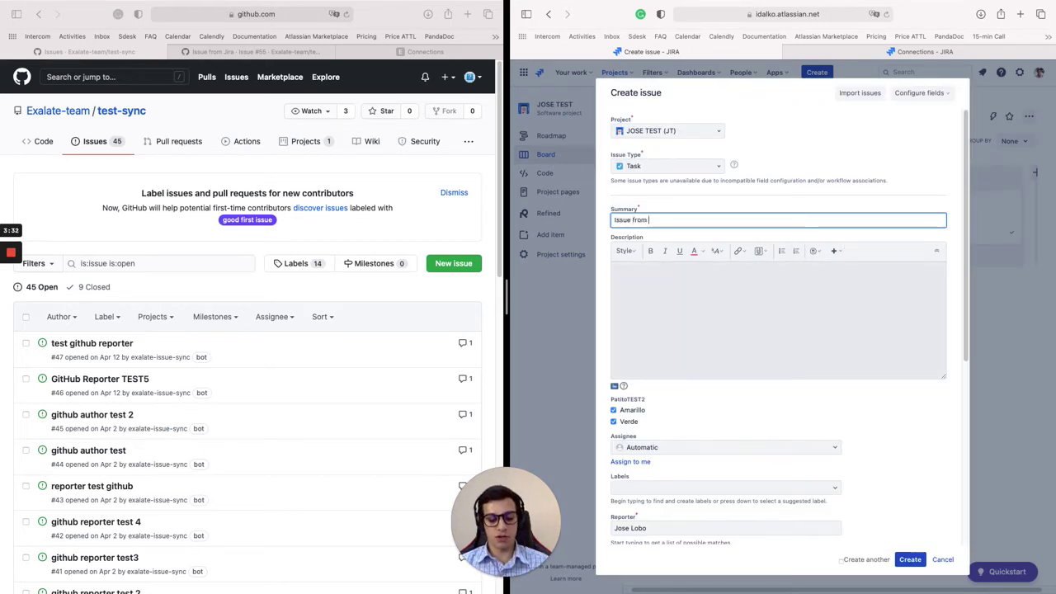
{"action": "left_click", "coordinate": [741, 283]}
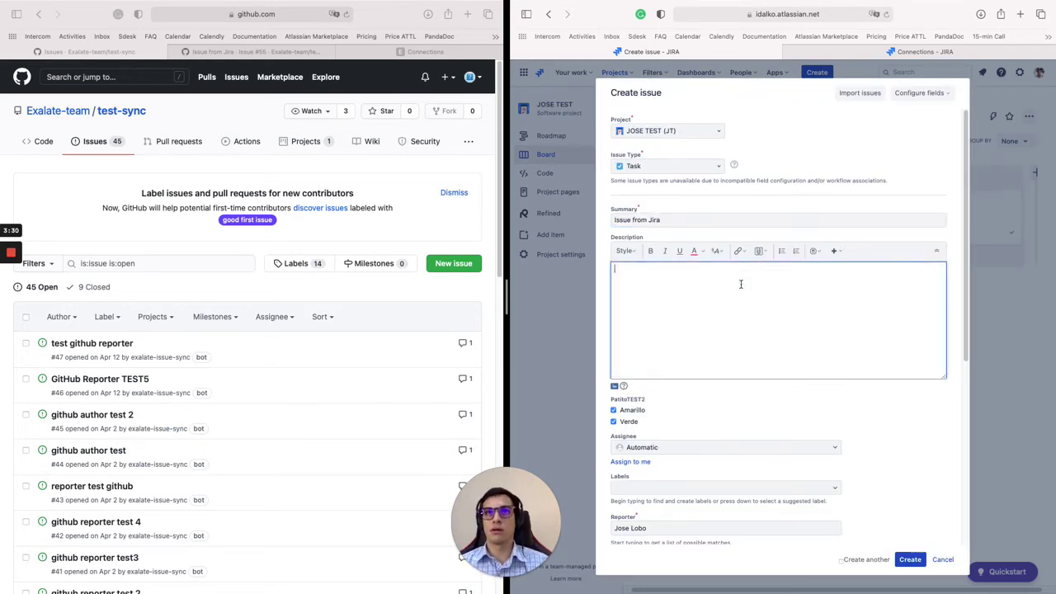
{"action": "type", "text": "Descr"}
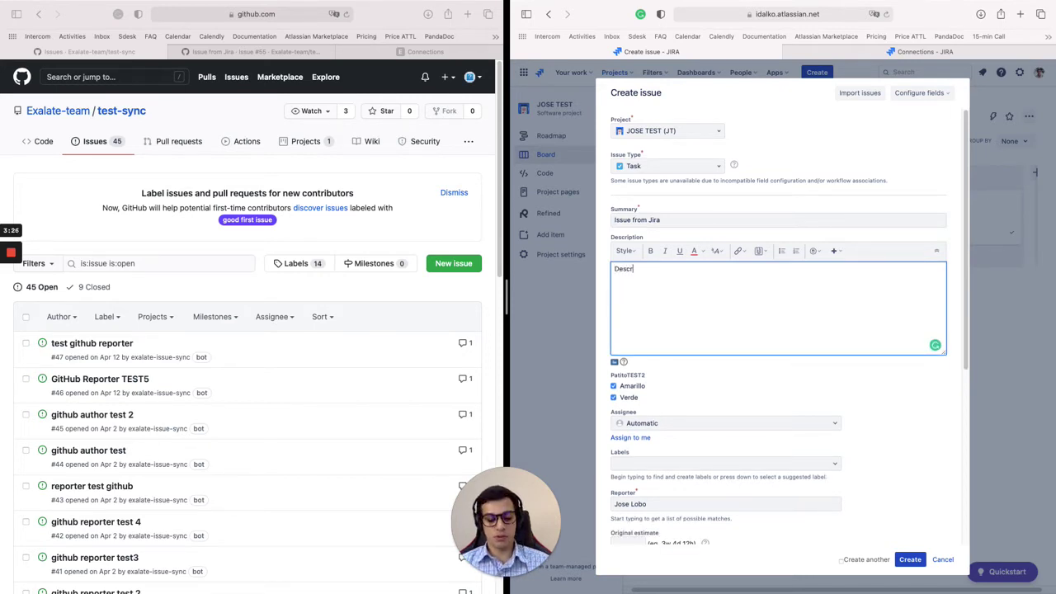
{"action": "type", "text": "i"}
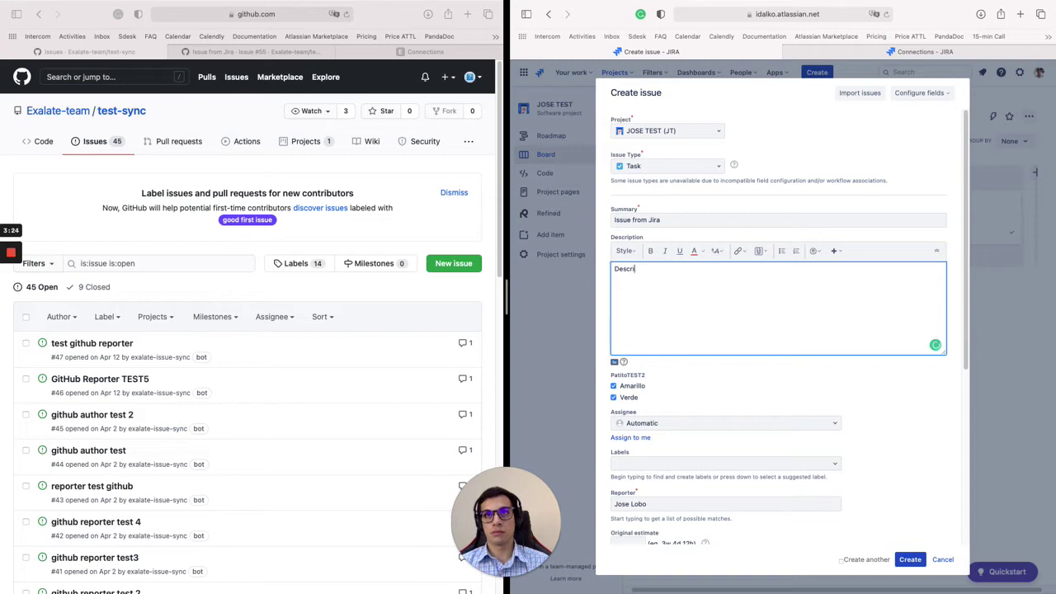
{"action": "type", "text": "ption Test"}
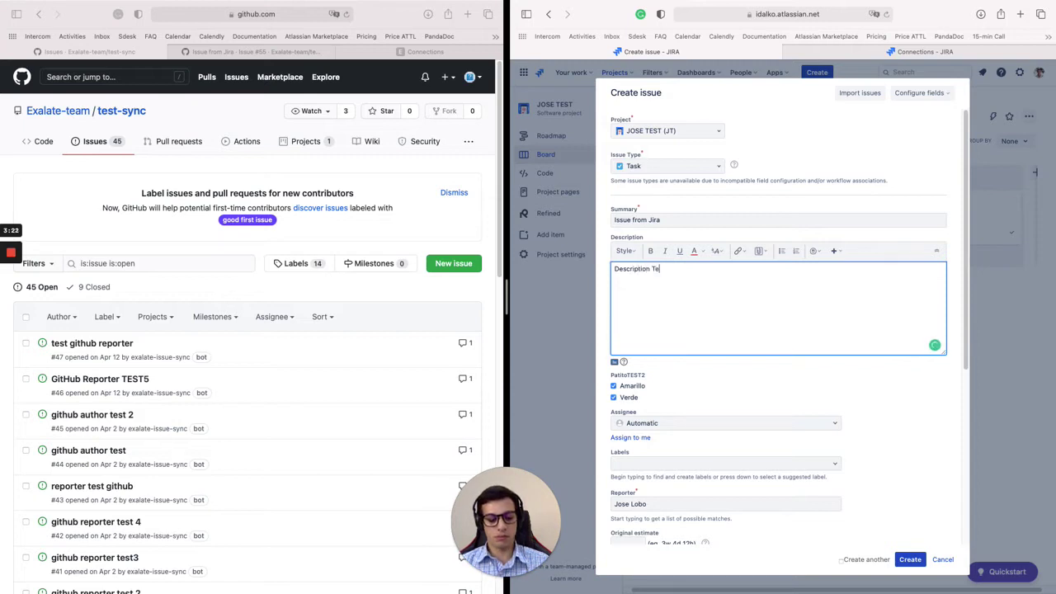
{"action": "left_click", "coordinate": [699, 464]}
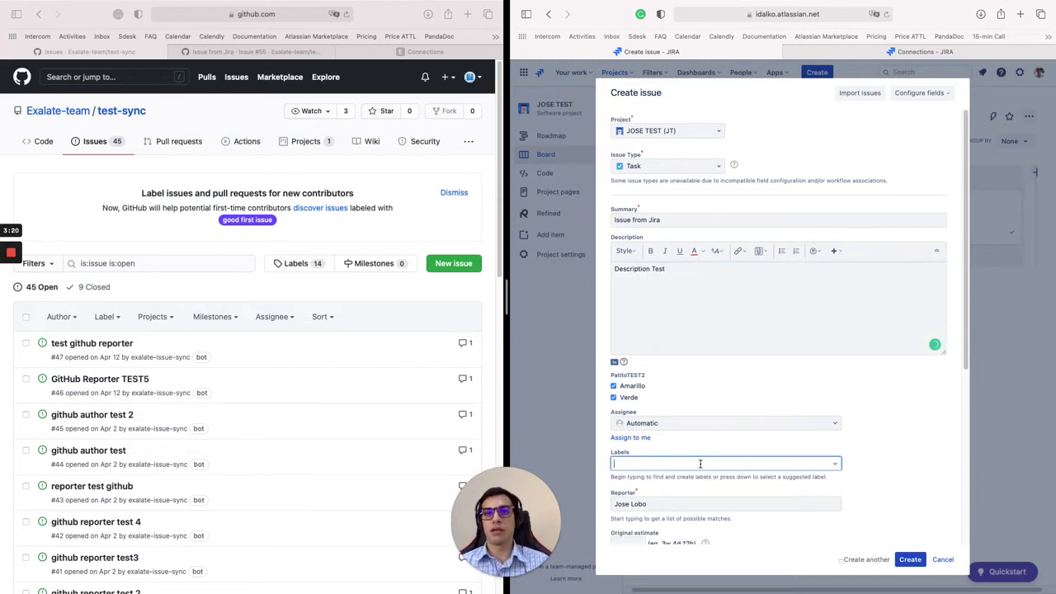
{"action": "type", "text": "blabla"}
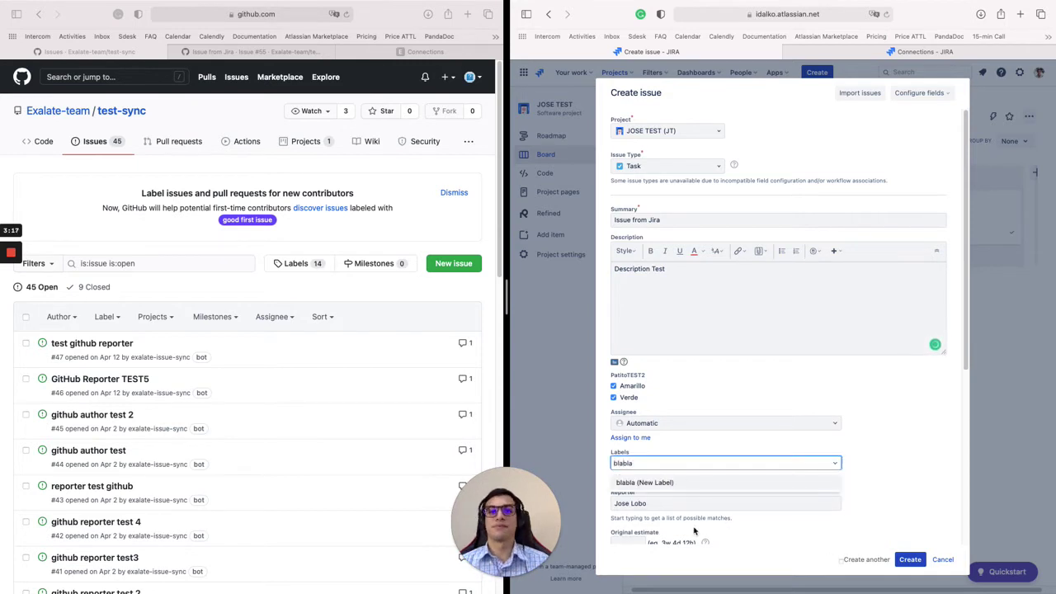
{"action": "left_click", "coordinate": [649, 482]}
{"action": "left_click", "coordinate": [905, 560]}
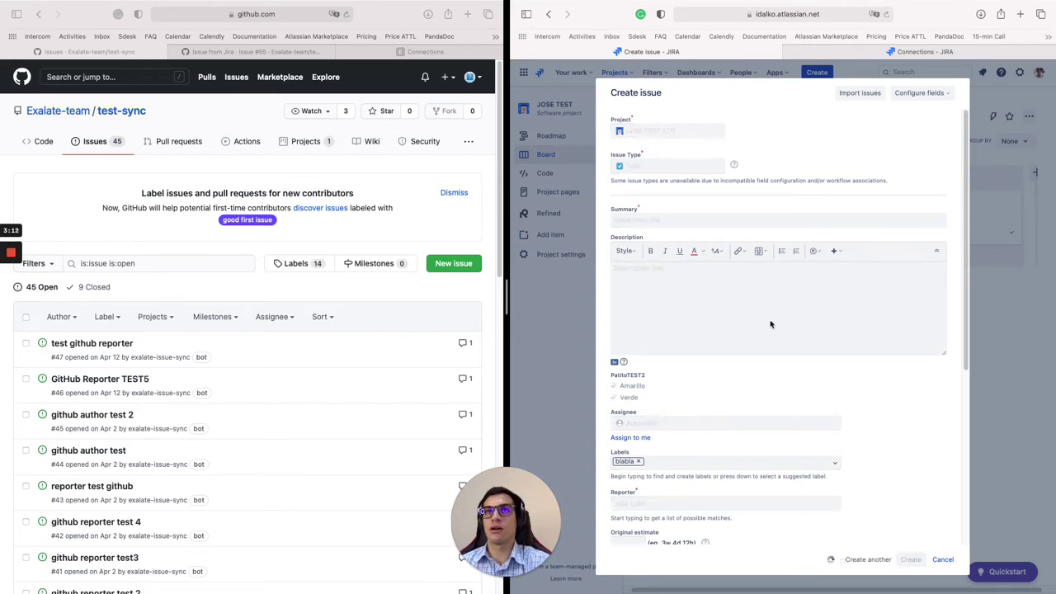
Open JT-138 and show its Exalate panel, synchronized with GitHub issue 56
{"action": "left_click", "coordinate": [910, 108]}
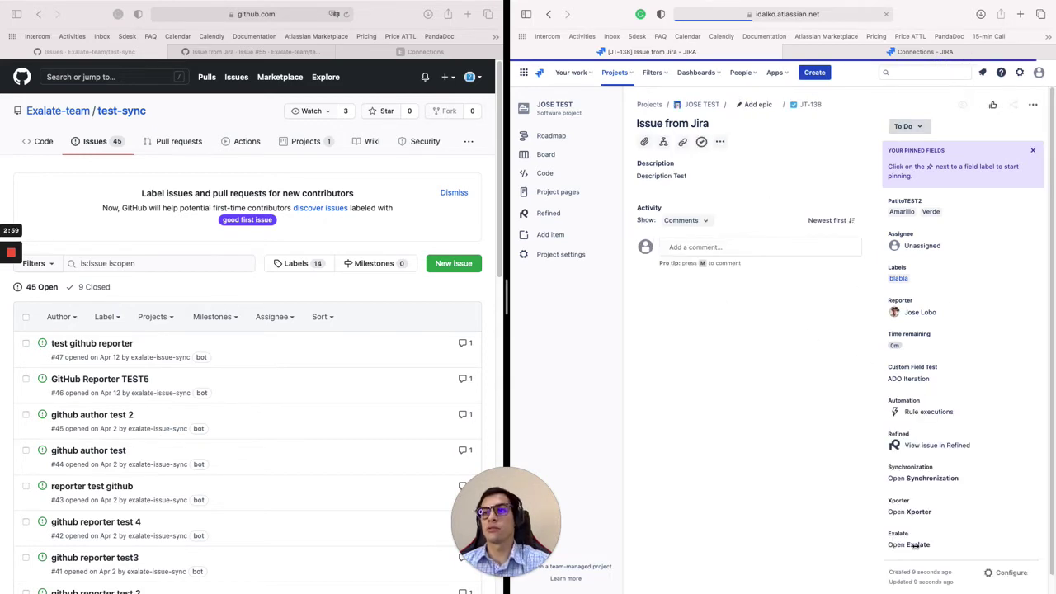
{"action": "scroll", "coordinate": [920, 534], "scroll_direction": "down", "scroll_amount": 1}
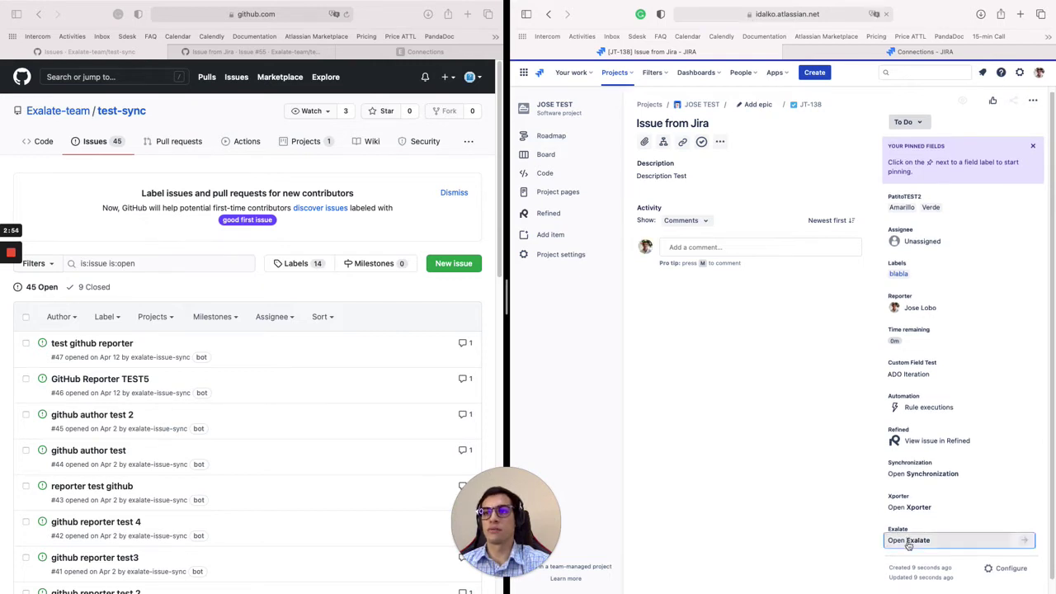
{"action": "left_click", "coordinate": [908, 541]}
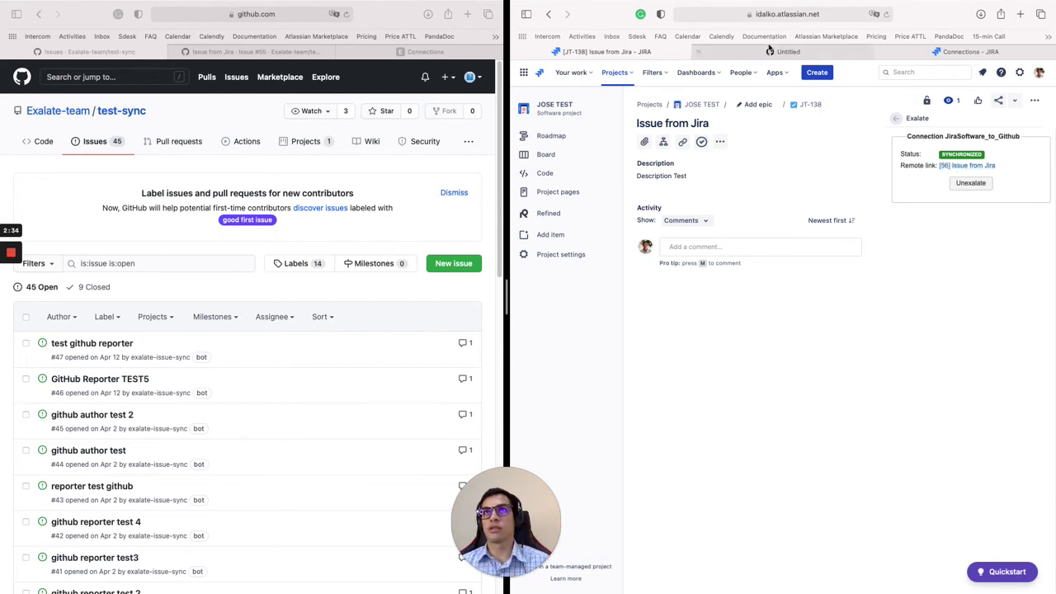
{"action": "left_click_drag", "start_coordinate": [783, 51], "coordinate": [364, 54]}
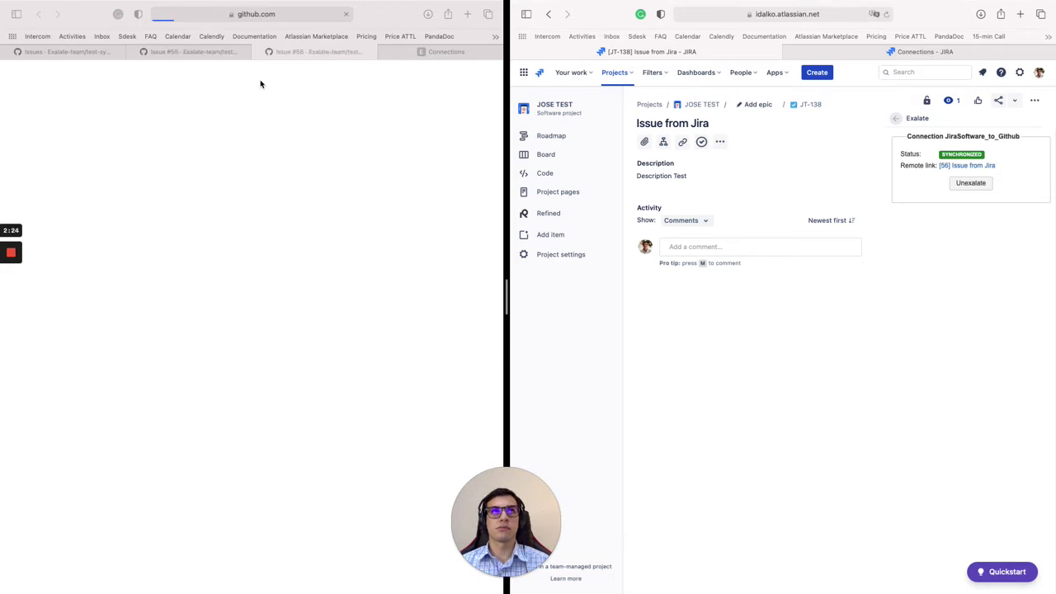
{"action": "left_click", "coordinate": [150, 70]}
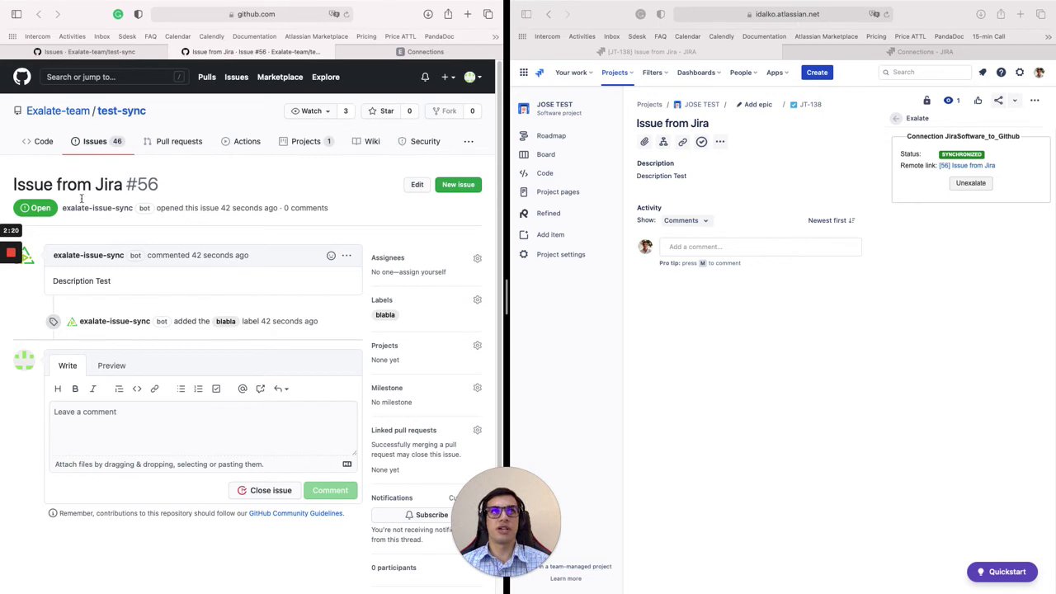
{"action": "double_click", "coordinate": [28, 184]}
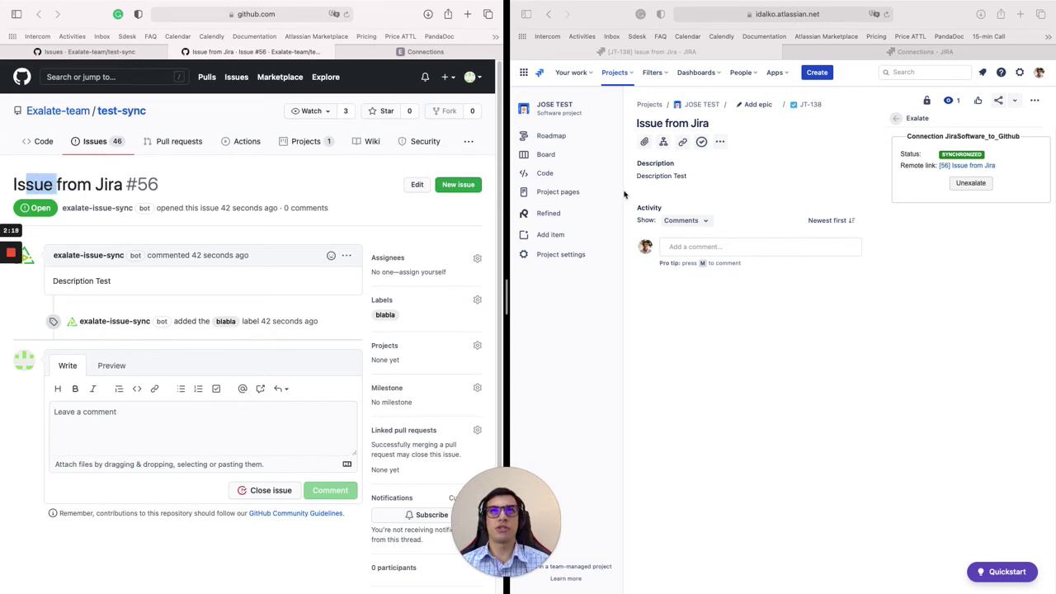
{"action": "left_click", "coordinate": [645, 125]}
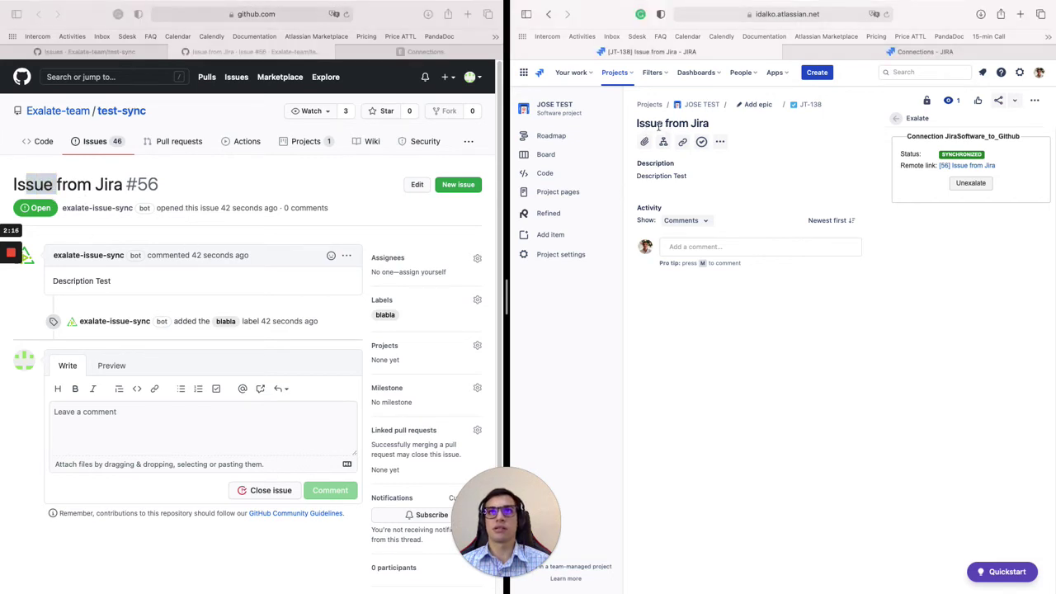
{"action": "left_click_drag", "start_coordinate": [657, 124], "coordinate": [685, 124]}
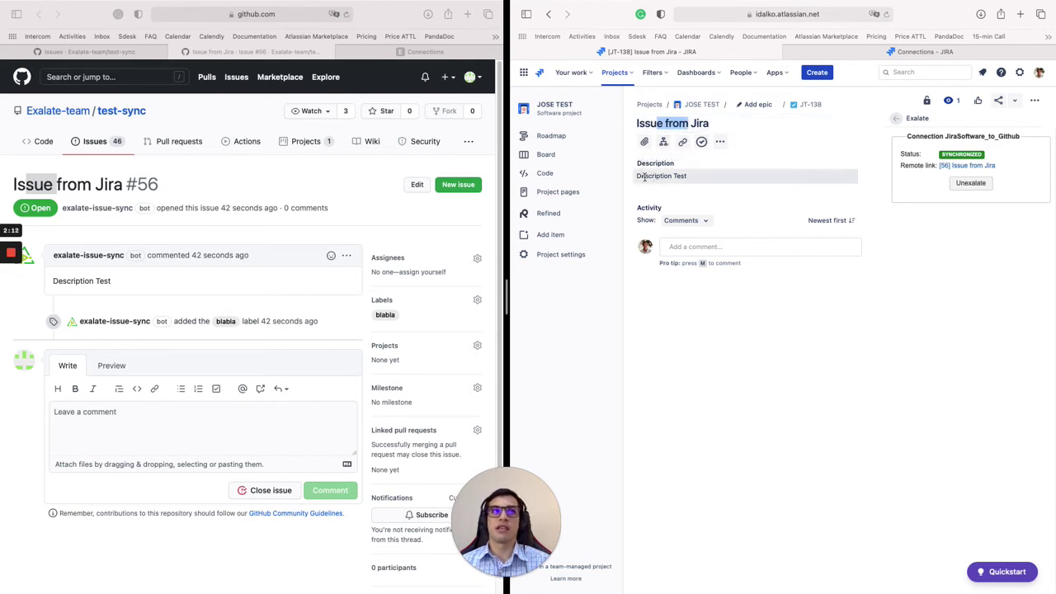
{"action": "left_click_drag", "start_coordinate": [645, 177], "coordinate": [665, 176]}
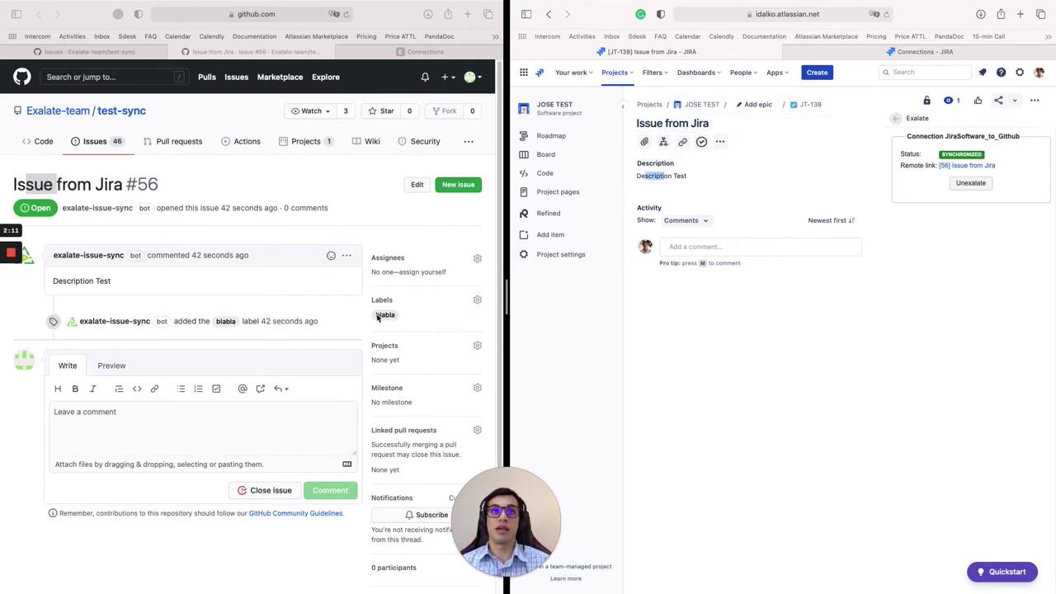
Post 'Comment from Github' on GitHub issue #56, fixing the 'Coment' spelling first
{"action": "left_click", "coordinate": [214, 420]}
{"action": "left_click", "coordinate": [215, 415]}
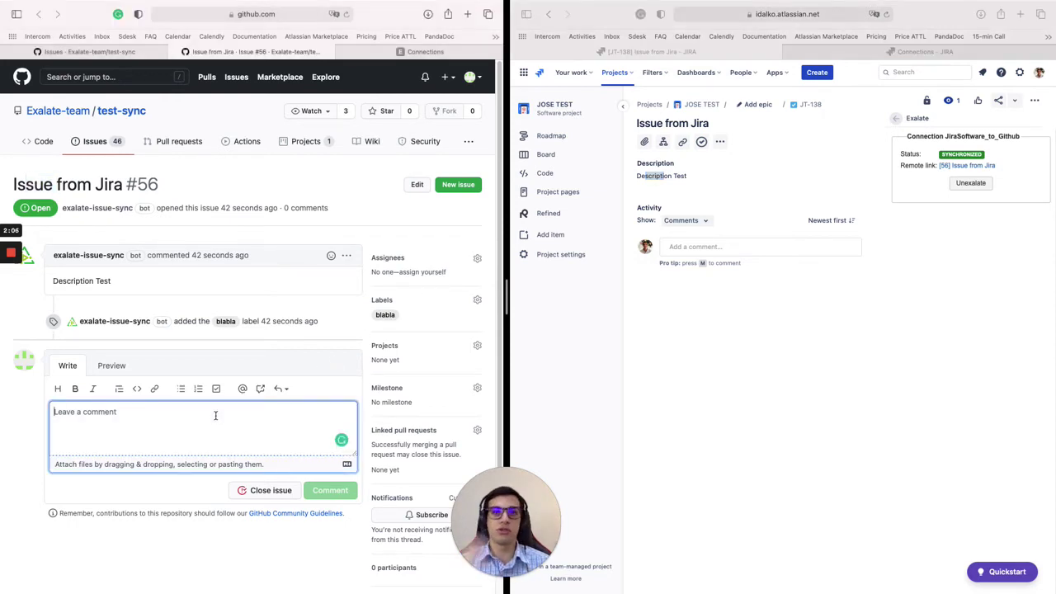
{"action": "type", "text": "C"}
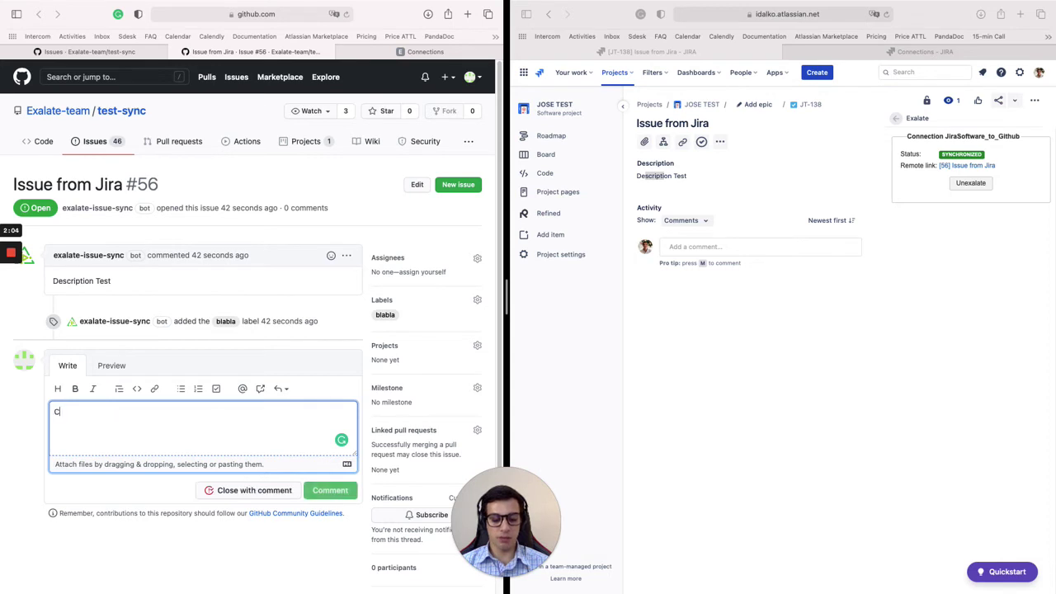
{"action": "type", "text": "oment"}
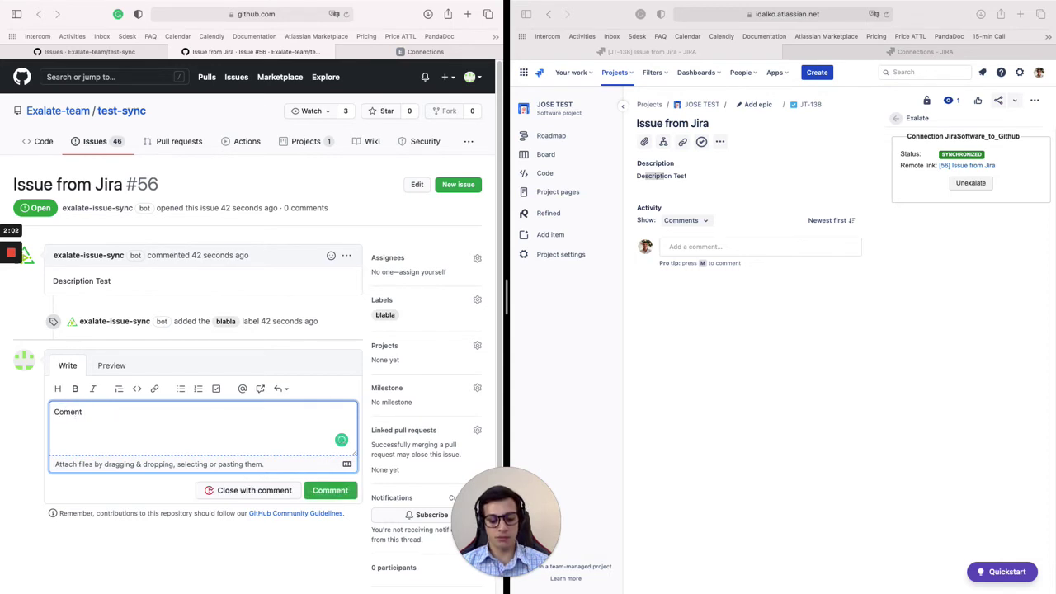
{"action": "type", "text": " from Github"}
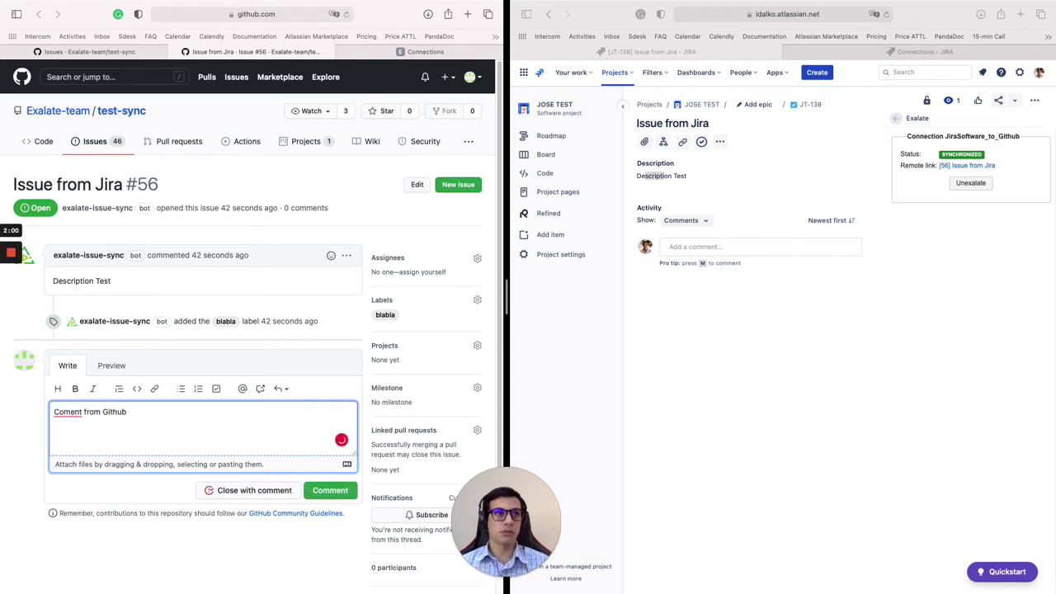
{"action": "right_click", "coordinate": [76, 415]}
{"action": "left_click", "coordinate": [76, 429]}
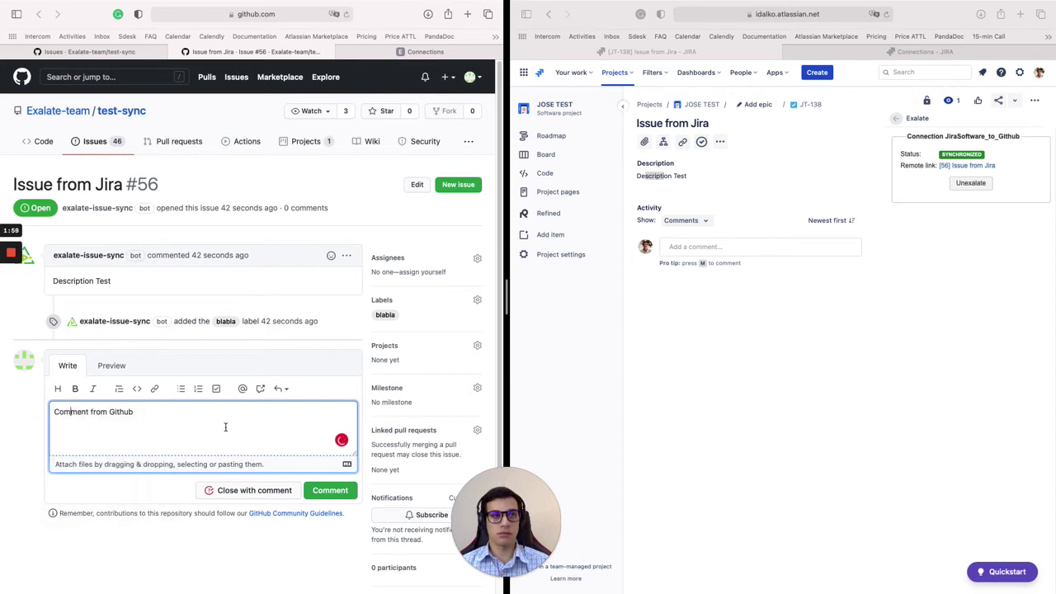
{"action": "left_click", "coordinate": [320, 491]}
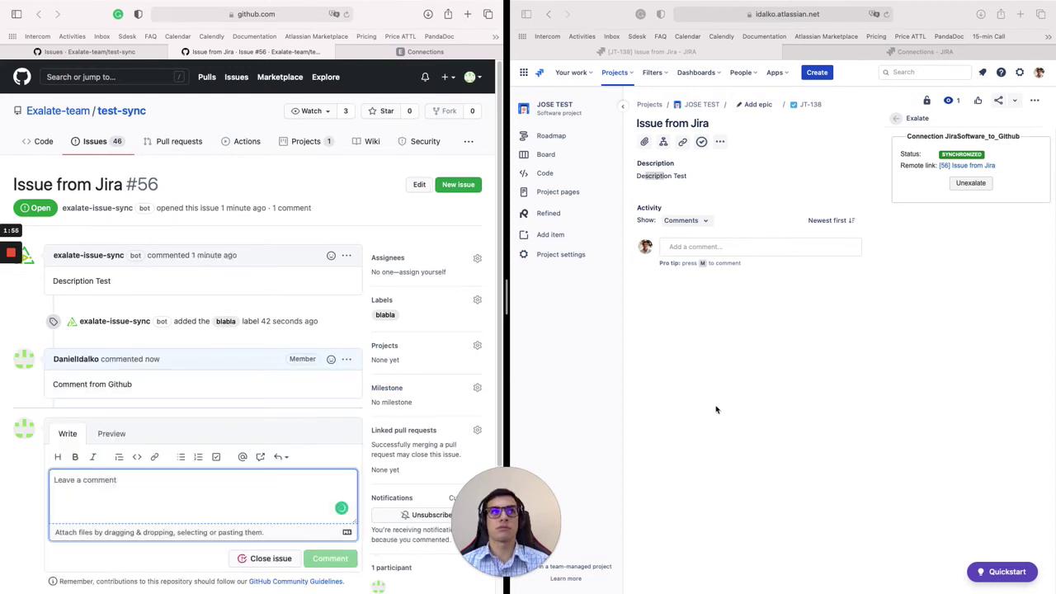
Reload JT-138 twice, widening the Jira pane, to check for the mirrored GitHub comment
{"action": "left_click", "coordinate": [885, 15]}
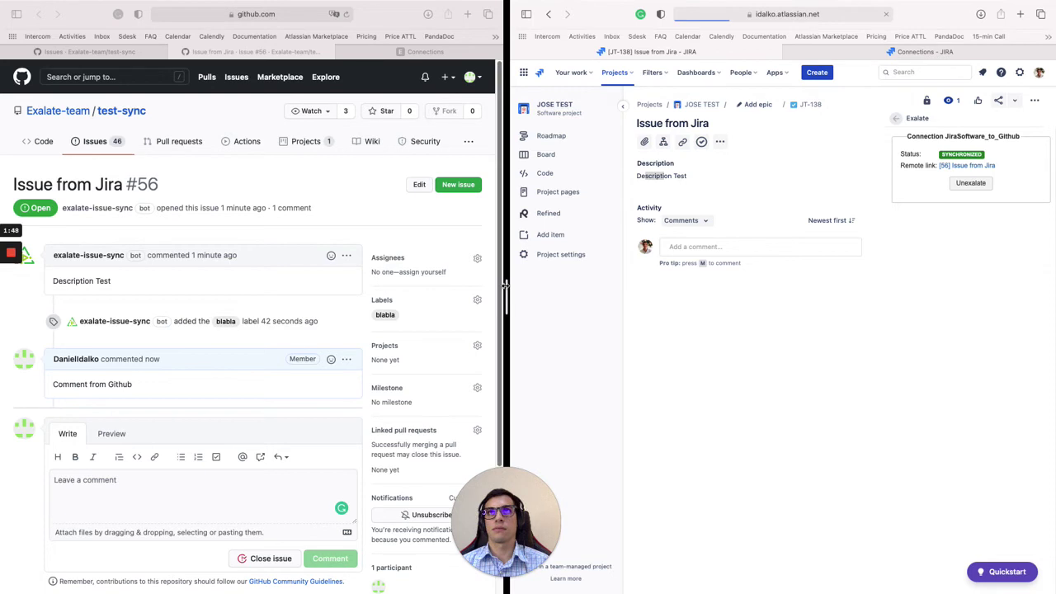
{"action": "left_click_drag", "start_coordinate": [505, 285], "coordinate": [501, 285]}
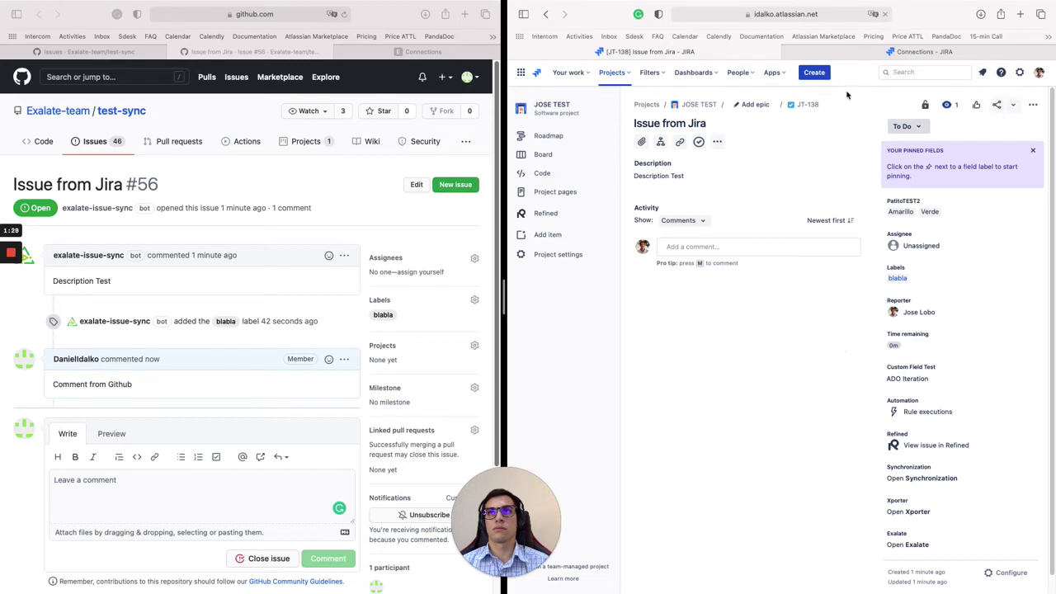
{"action": "left_click", "coordinate": [884, 15]}
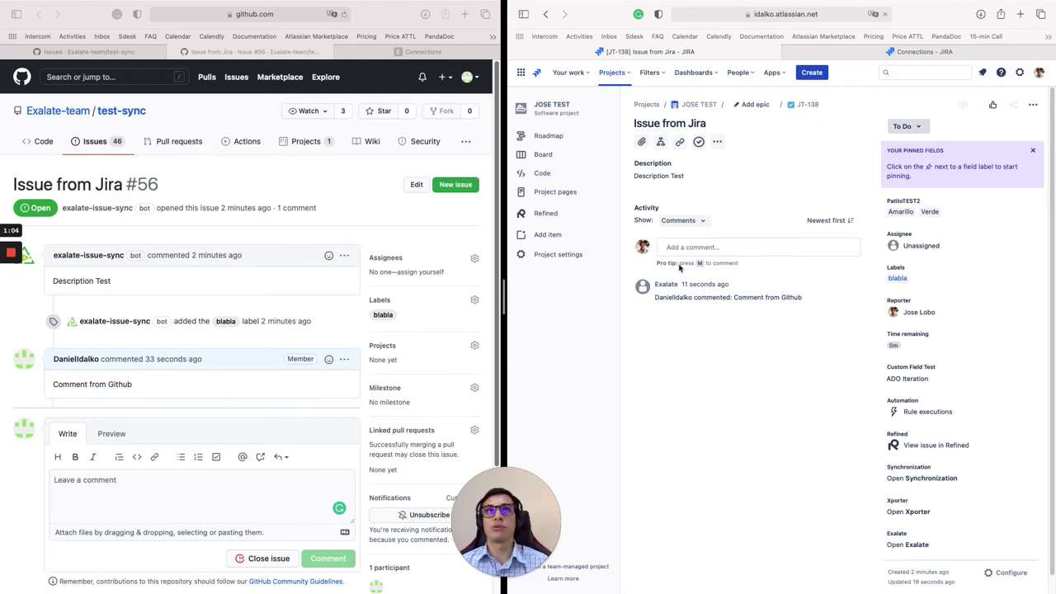
{"action": "key", "text": "ctrl+Up"}
Return from the exalate.com window to the GitHub #56 and Jira JT-138 split view
{"action": "left_click", "coordinate": [604, 54]}
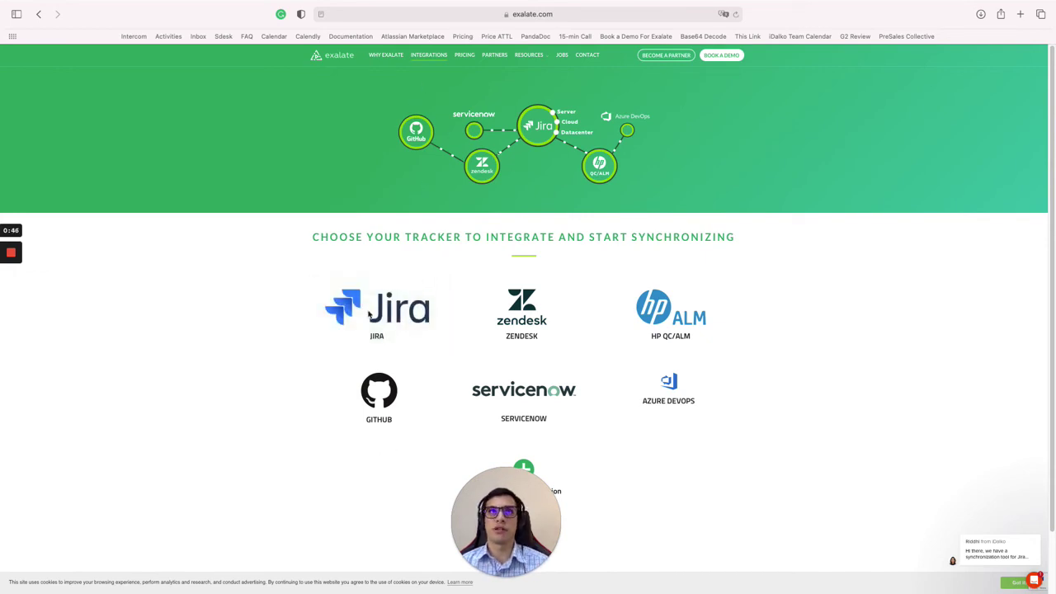
{"action": "key", "text": "ctrl+Up"}
{"action": "left_click", "coordinate": [534, 56]}
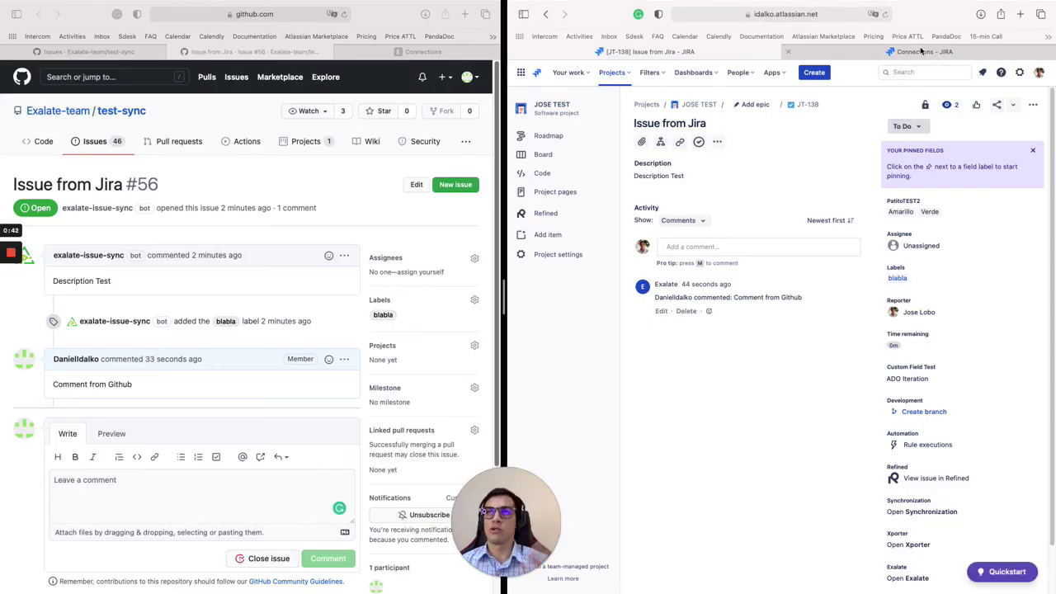
Switch to the Exalate Connections page showing the JiraSoftware_to_Github connection
{"action": "left_click", "coordinate": [979, 54]}
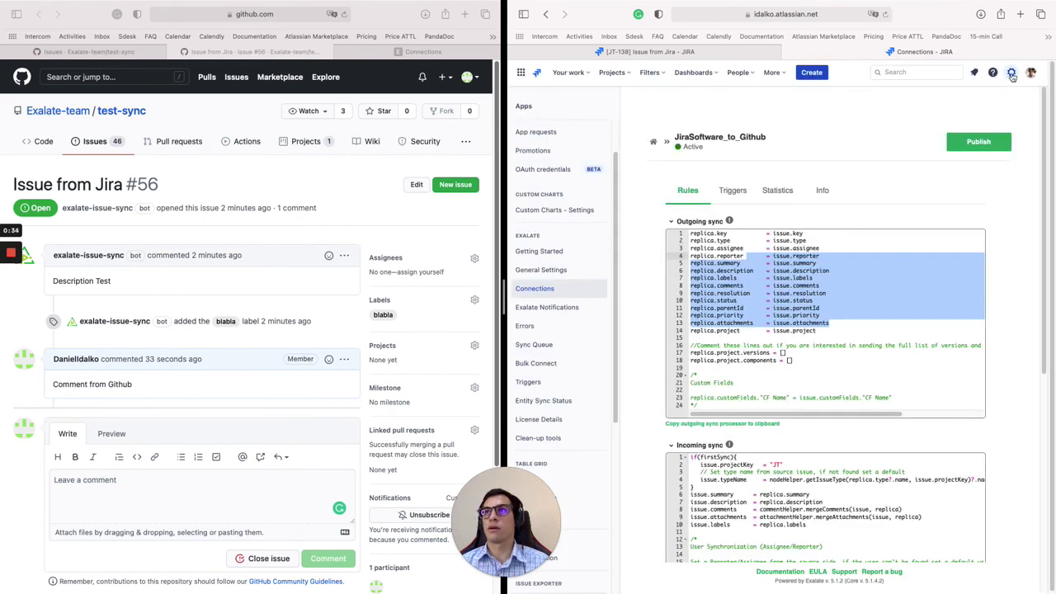
{"action": "left_click", "coordinate": [1010, 78]}
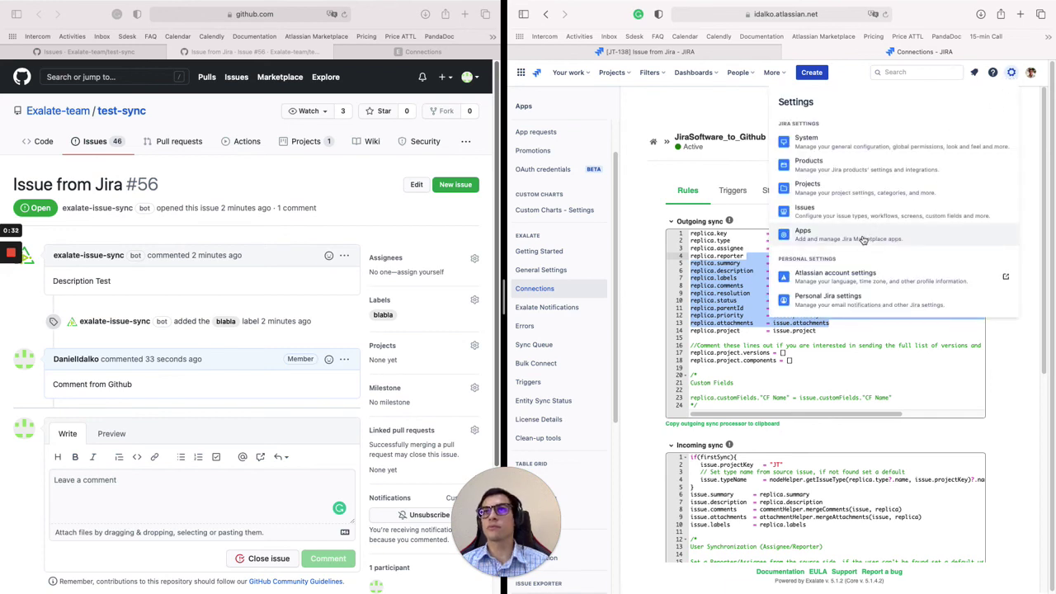
{"action": "left_click", "coordinate": [581, 293]}
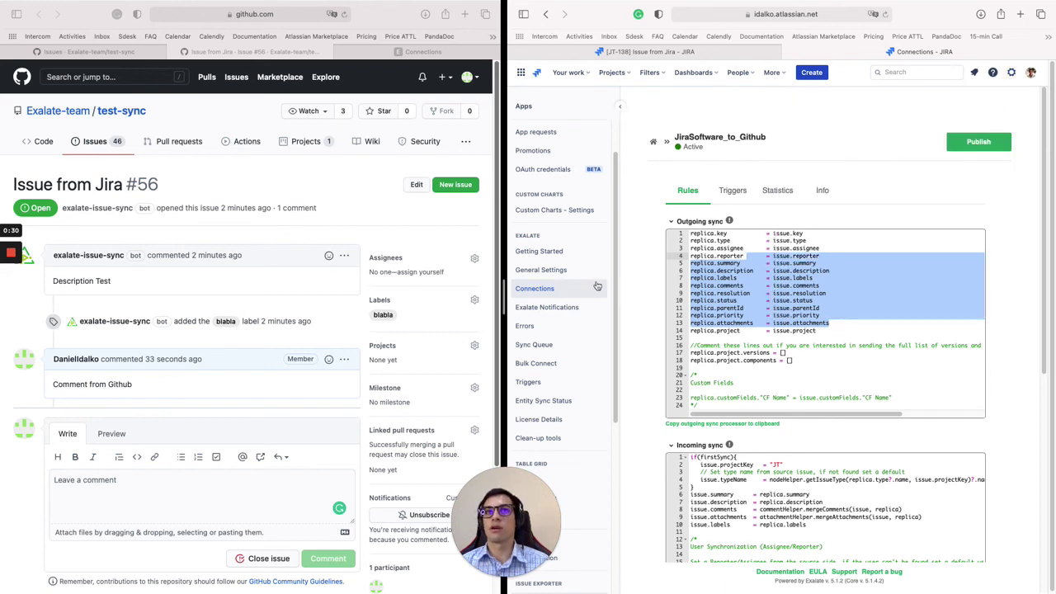